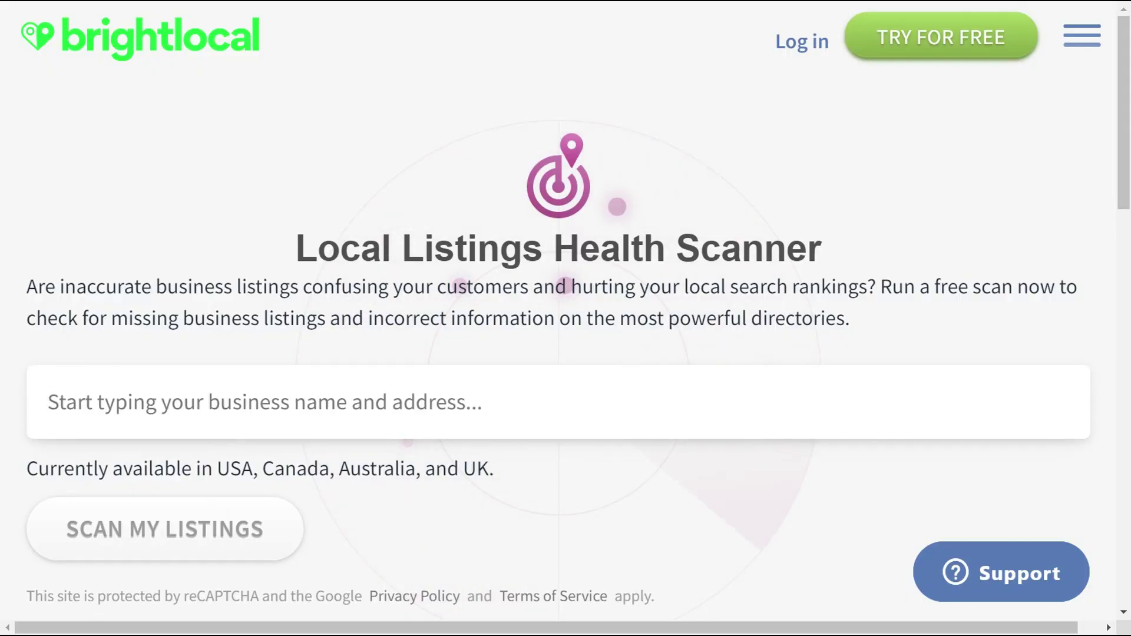
- Look up Scottsdale Sports Complex and run a listings scan for it
text(Sc)
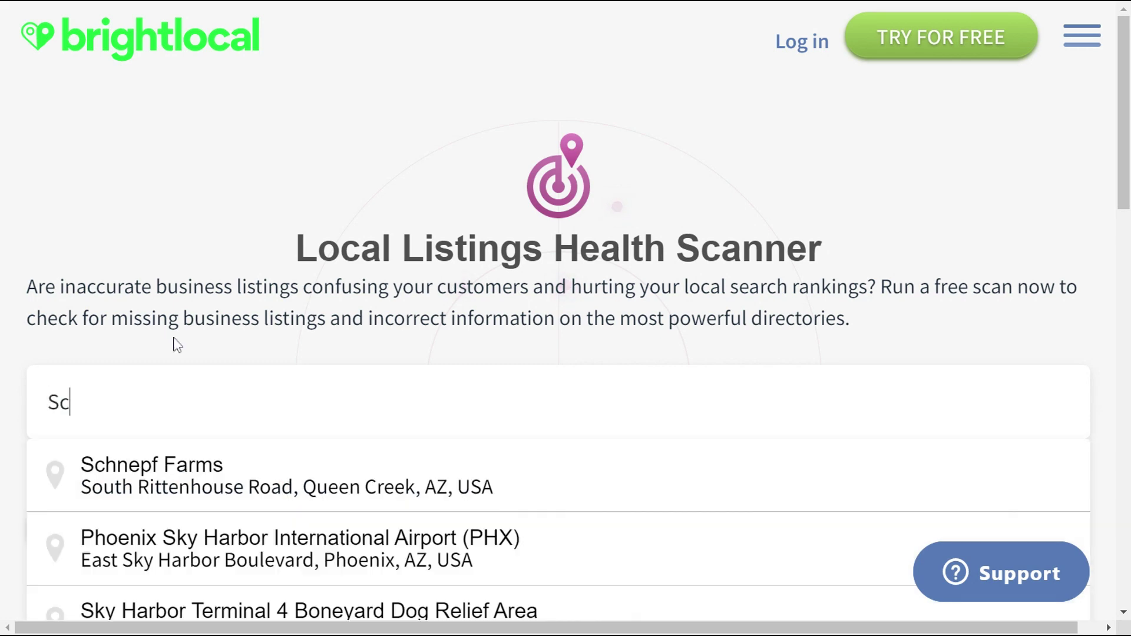
text(ottsdale Sports)
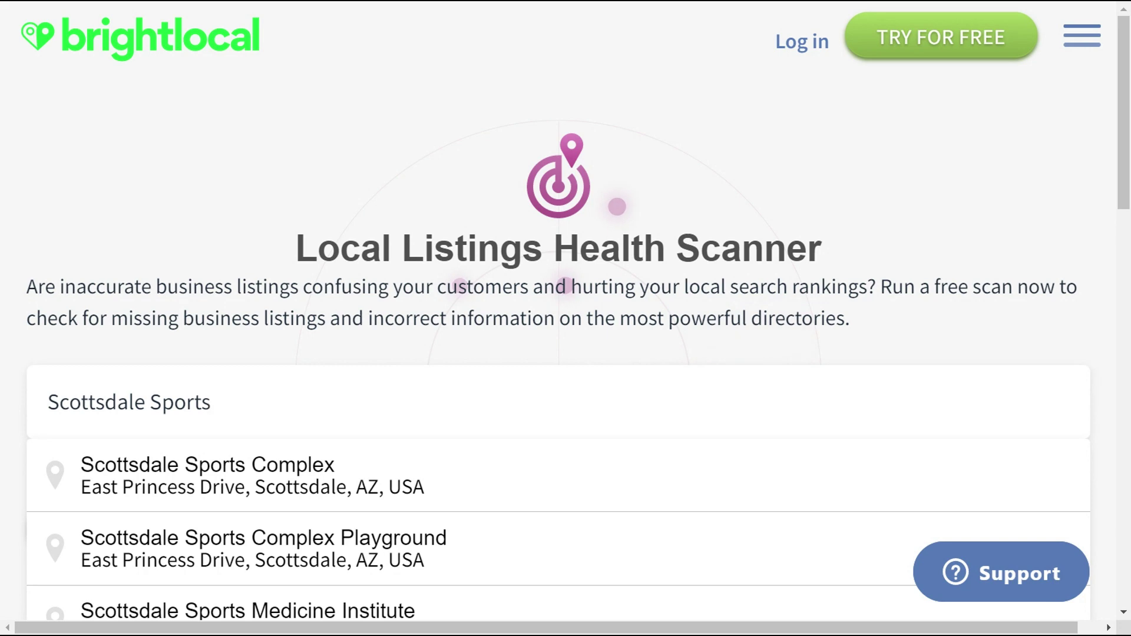
click(200, 464)
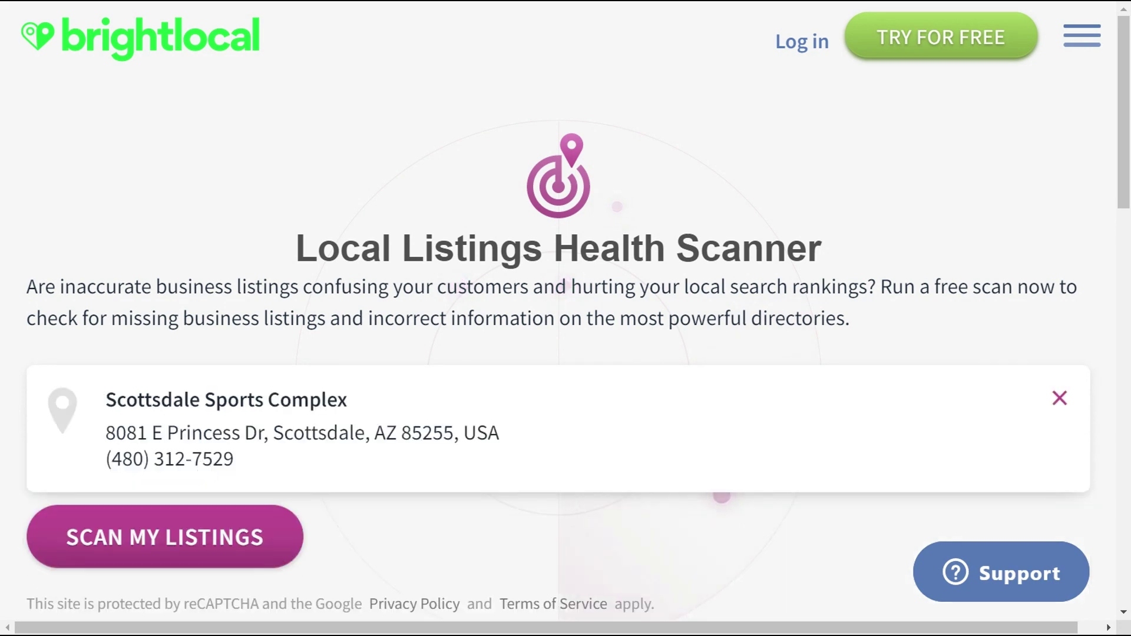
click(178, 539)
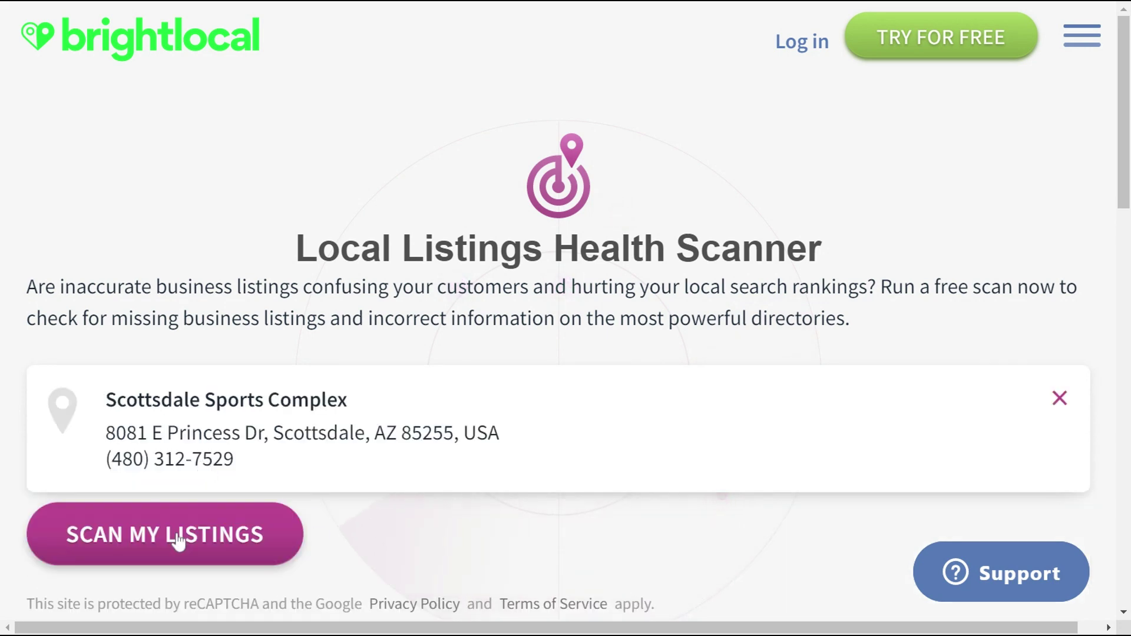
drag(1126, 113, 1126, 473)
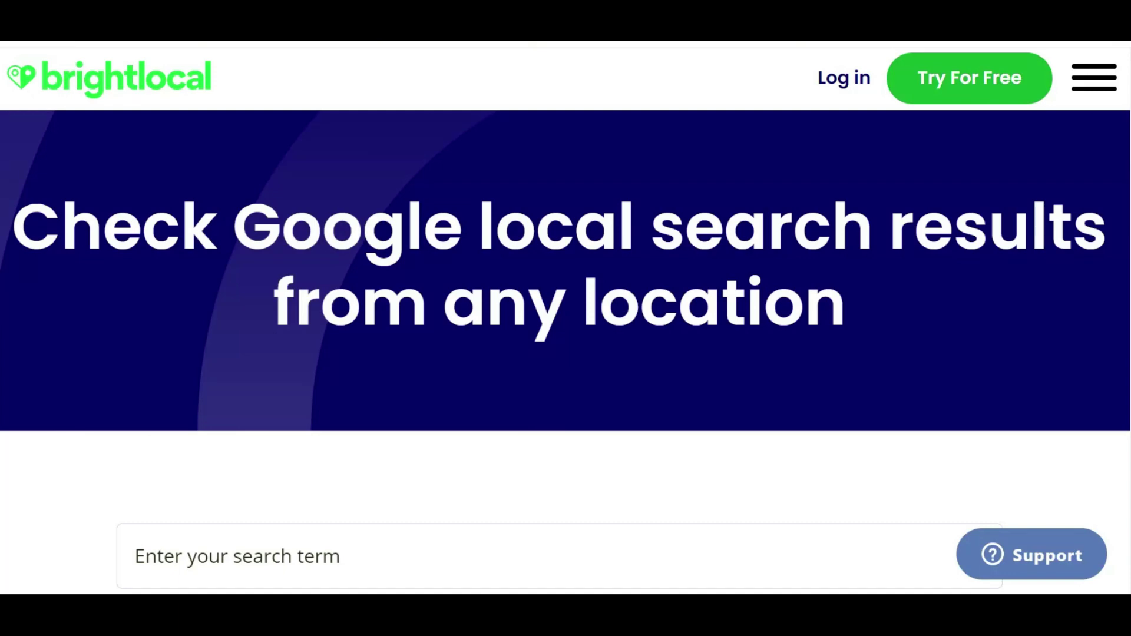
- Run a Google Search check for 'sports complex' in 'scottsdale, az'
scroll(566, 354, down, 5)
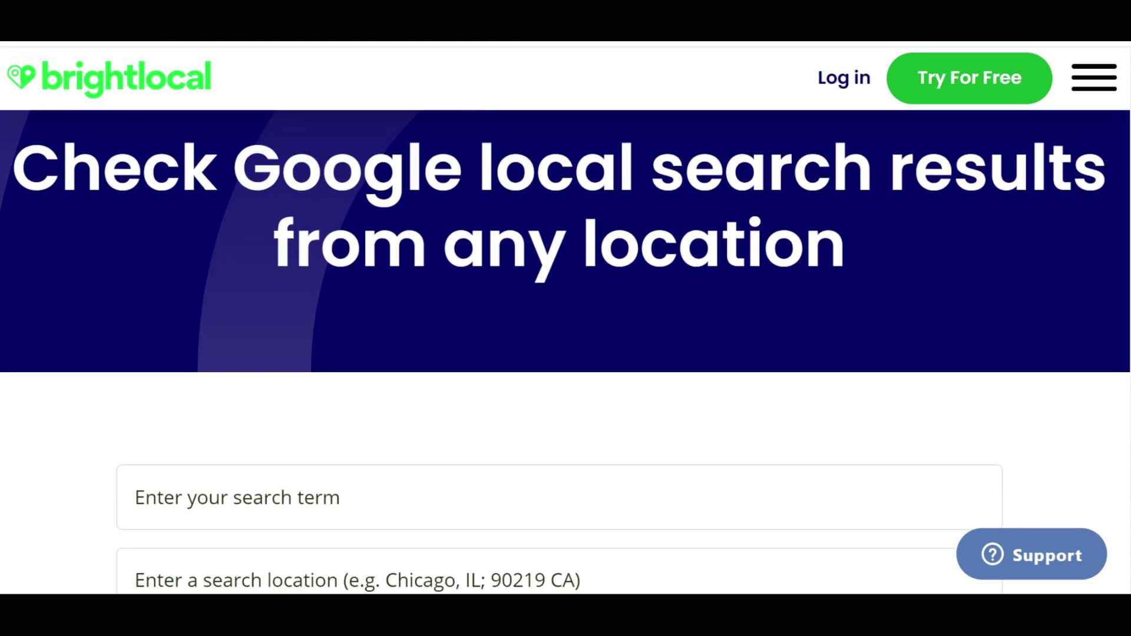
scroll(566, 354, down, 1)
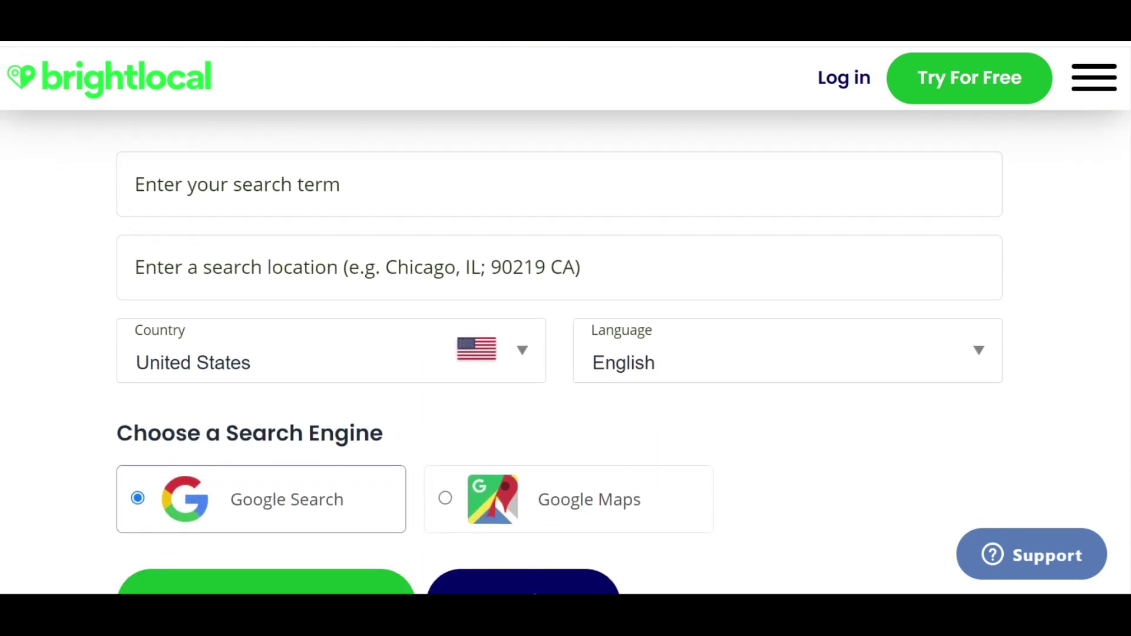
click(417, 182)
text(sports)
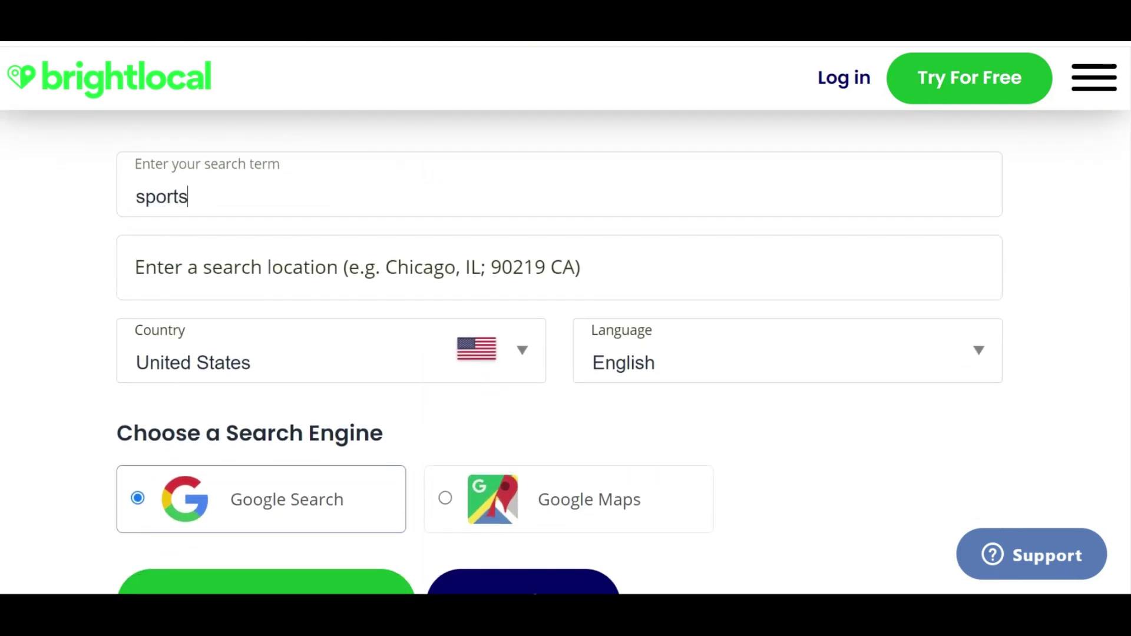
text( complex)
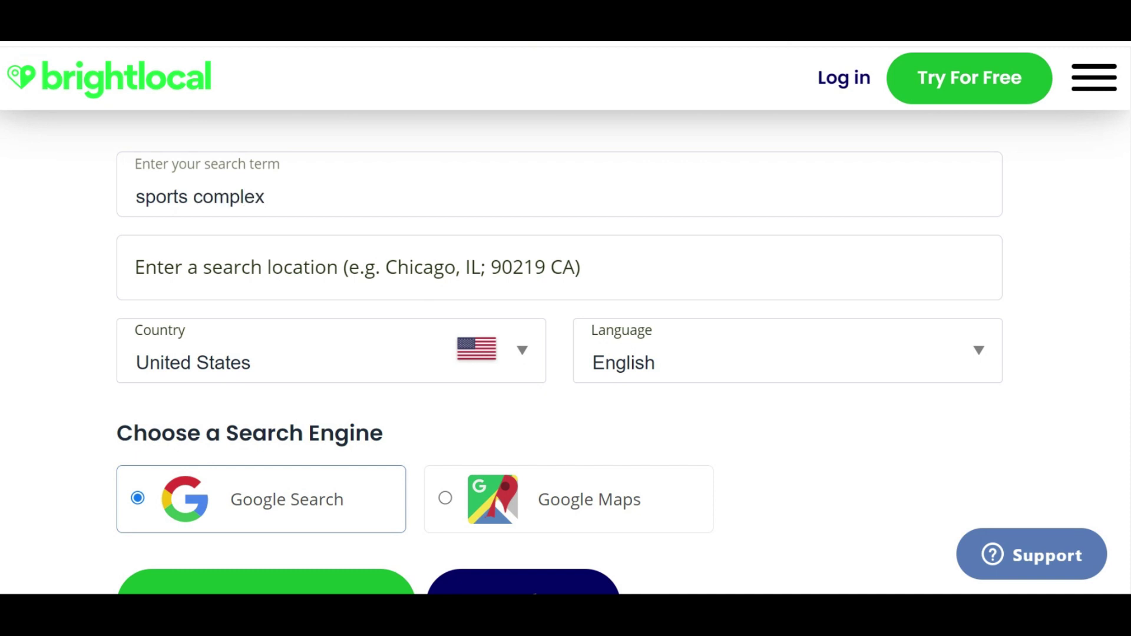
click(406, 261)
text(scottsdale, az)
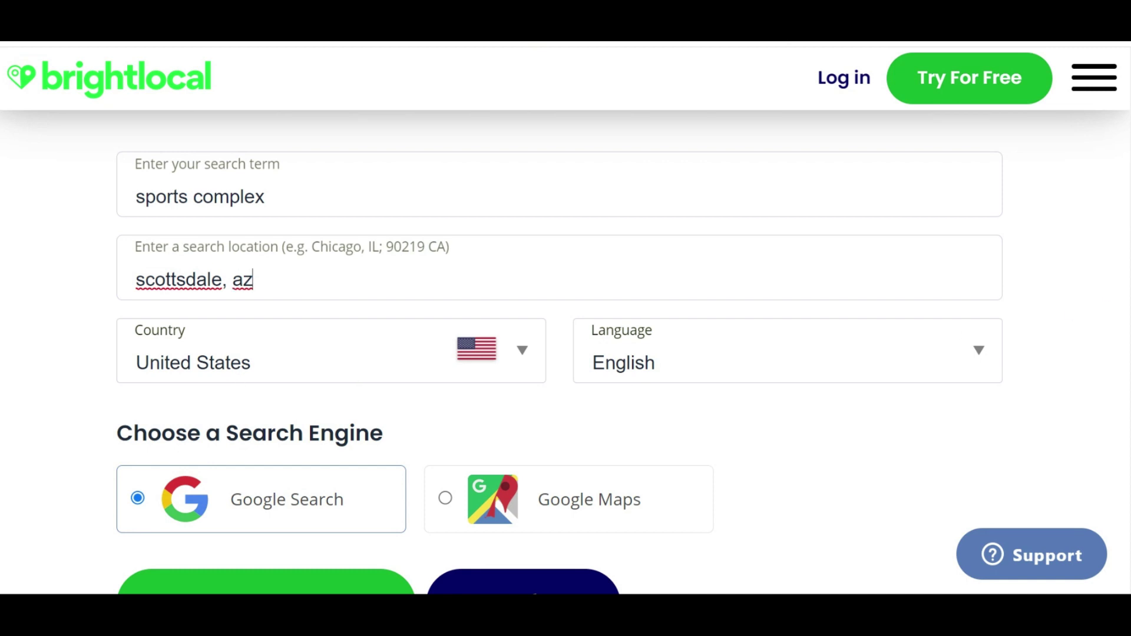
scroll(294, 446, down, 1)
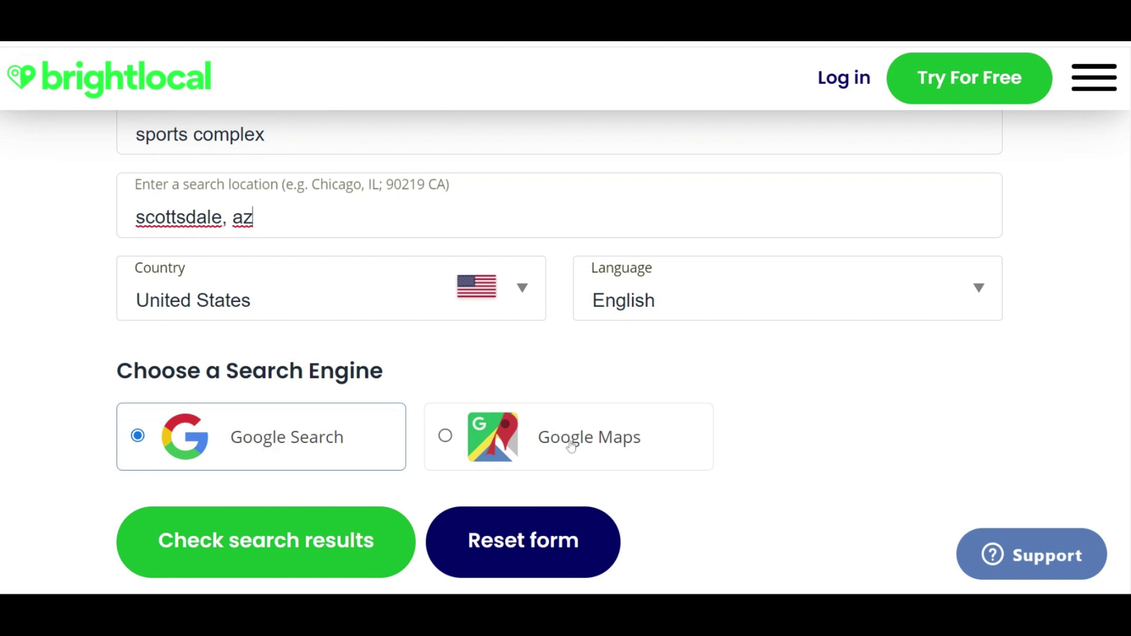
click(289, 551)
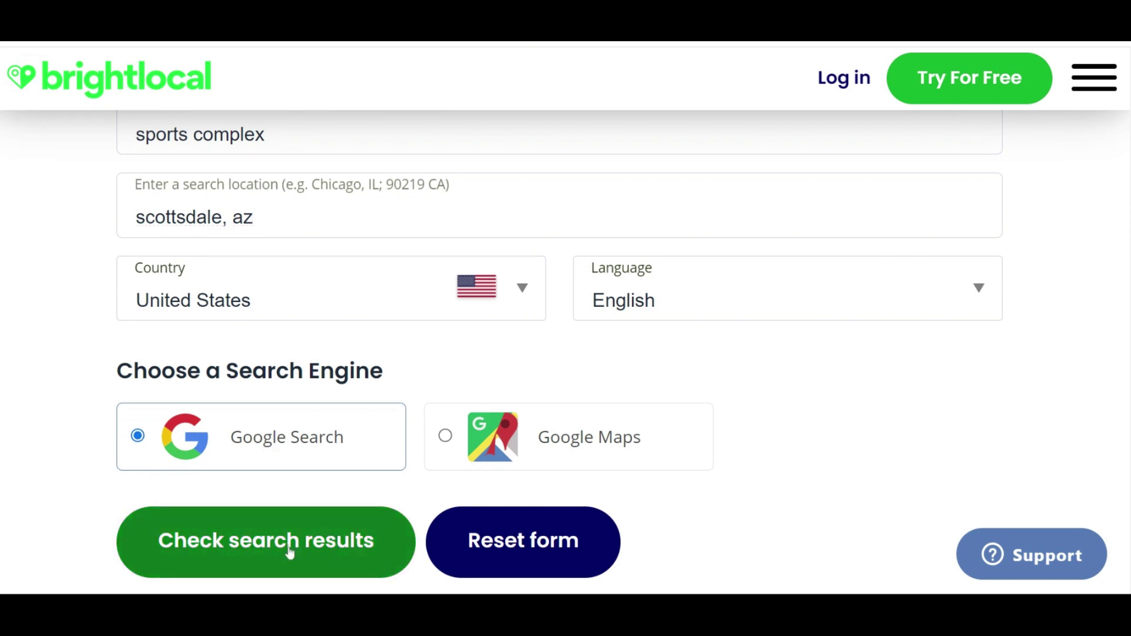
- Open Page 1 of the localized search results
scroll(288, 548, down, 2)
scroll(552, 352, down, 4)
scroll(551, 352, up, 2)
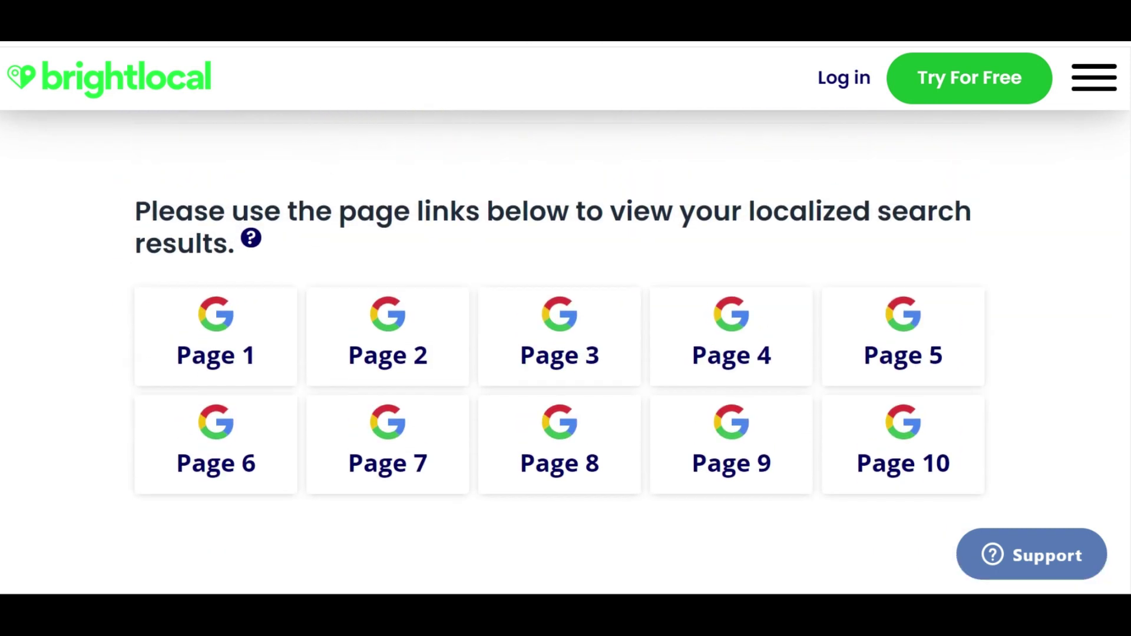
click(236, 356)
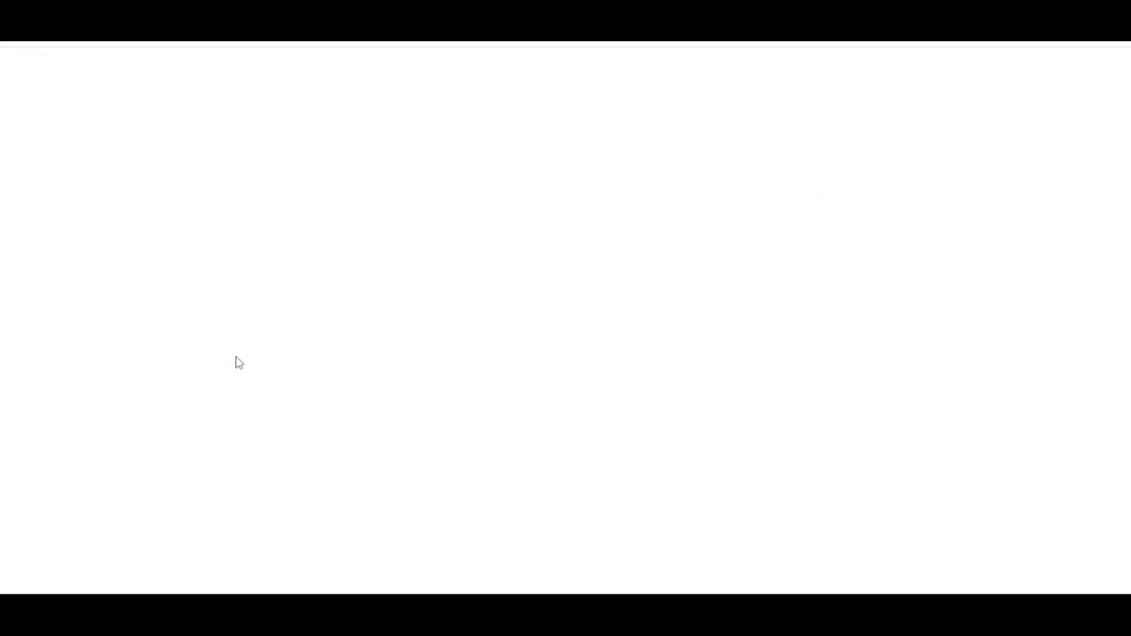
- Scroll through the localized Google results for 'sports complex' in Scottsdale
scroll(235, 356, down, 4)
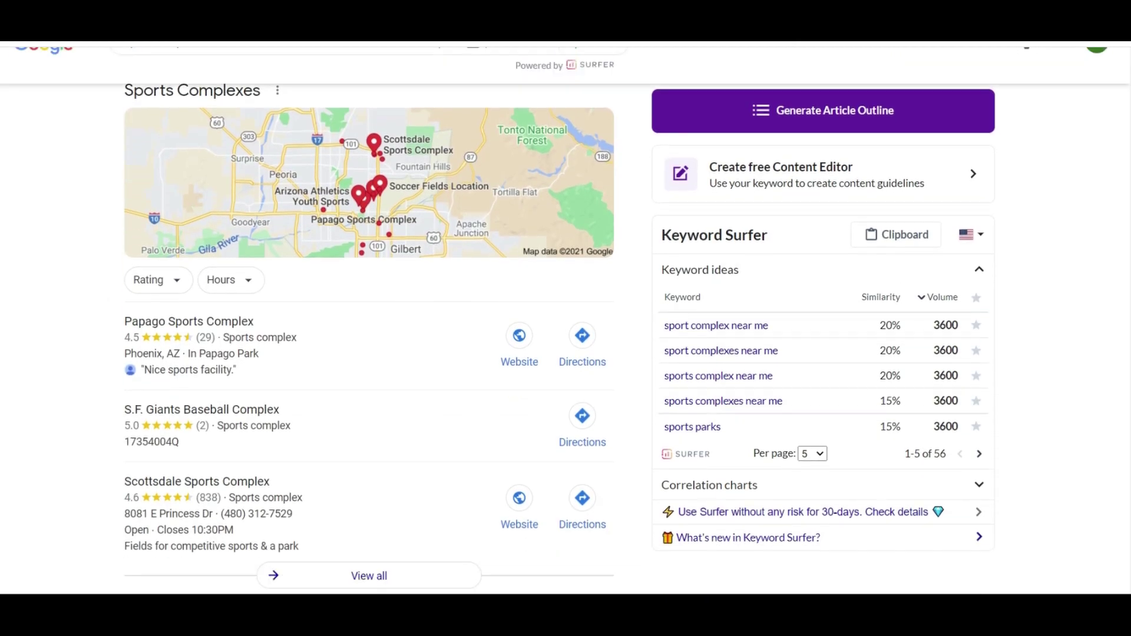
scroll(369, 349, down, 5)
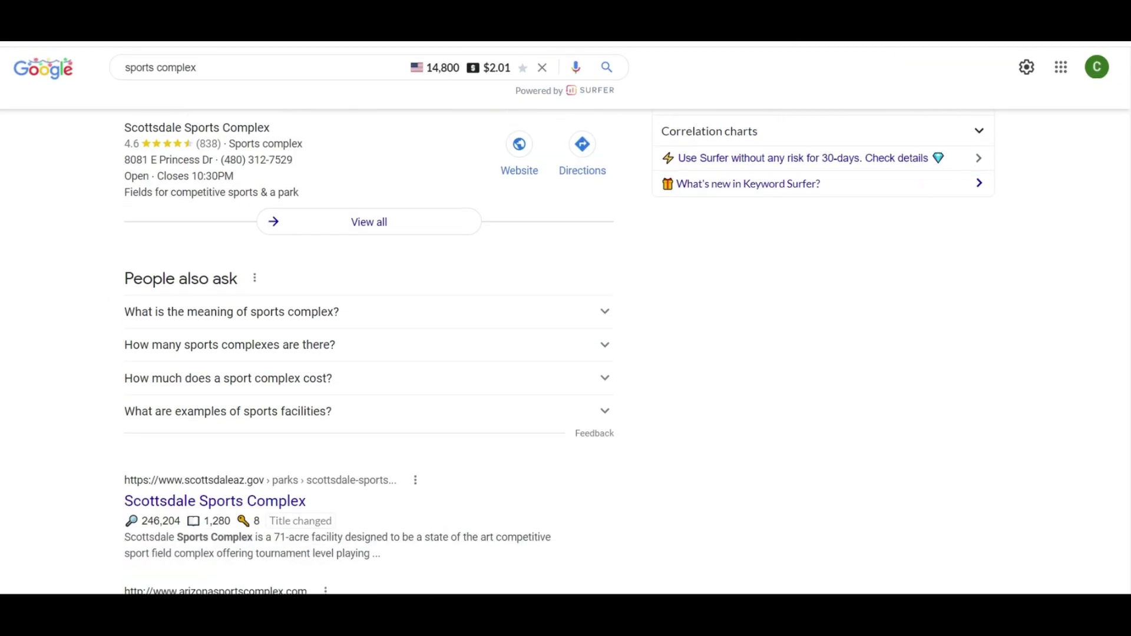
scroll(554, 351, down, 3)
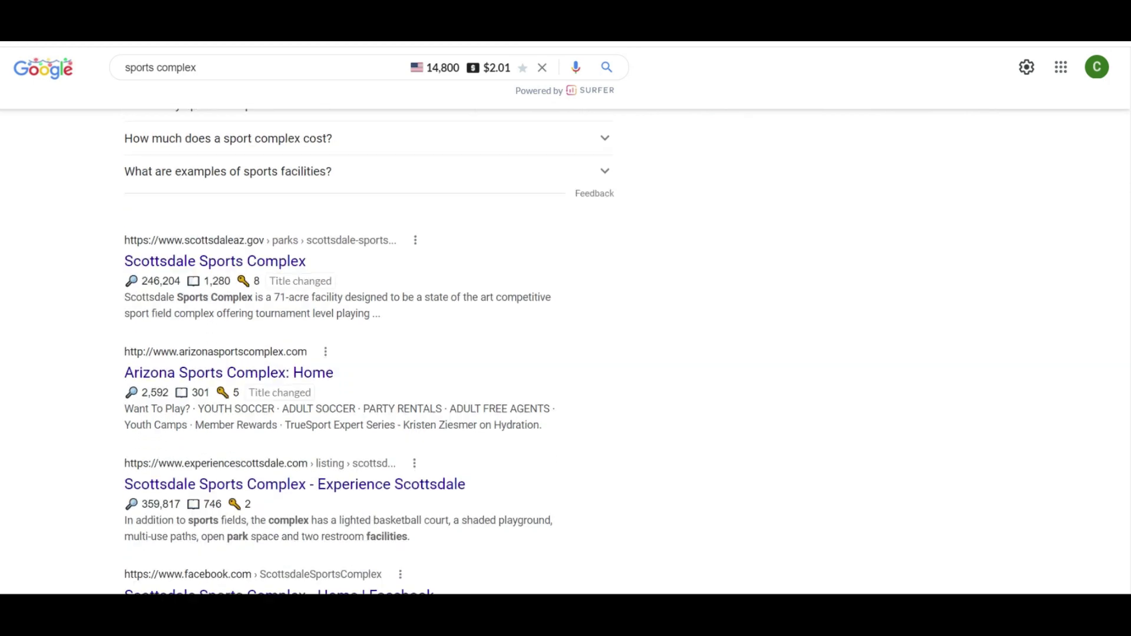
scroll(368, 351, down, 5)
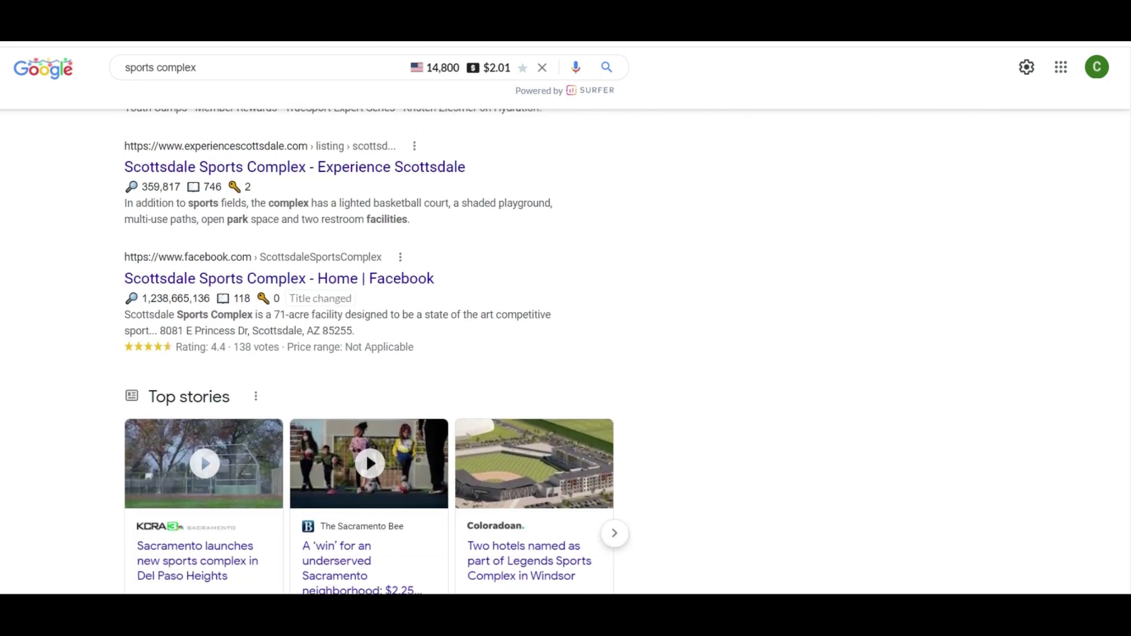
scroll(369, 352, up, 15)
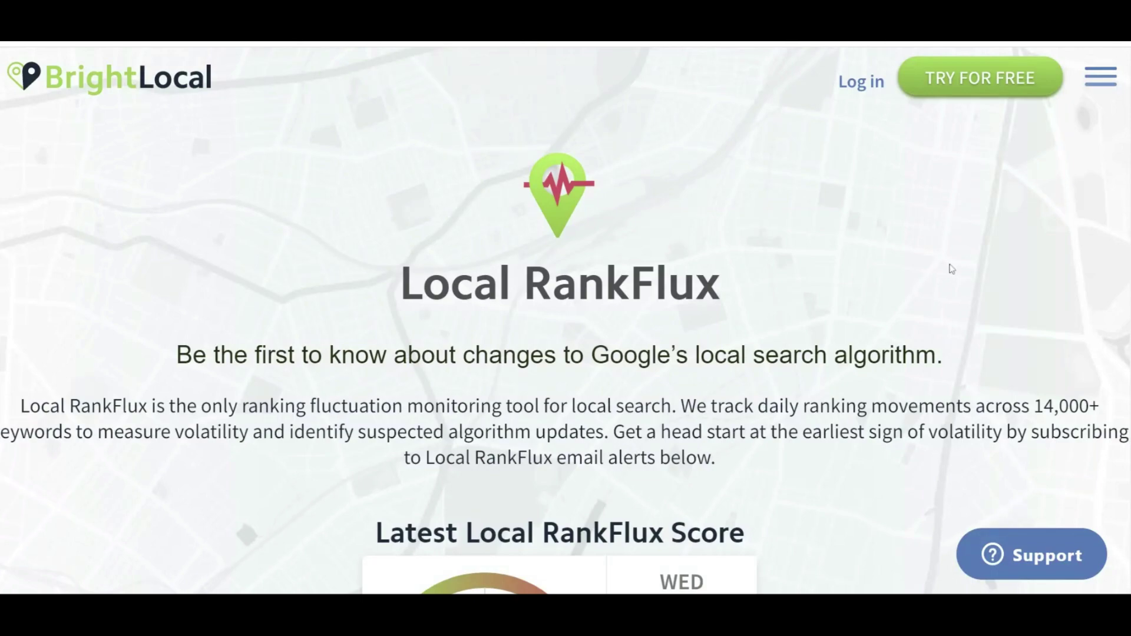
scroll(566, 353, down, 5)
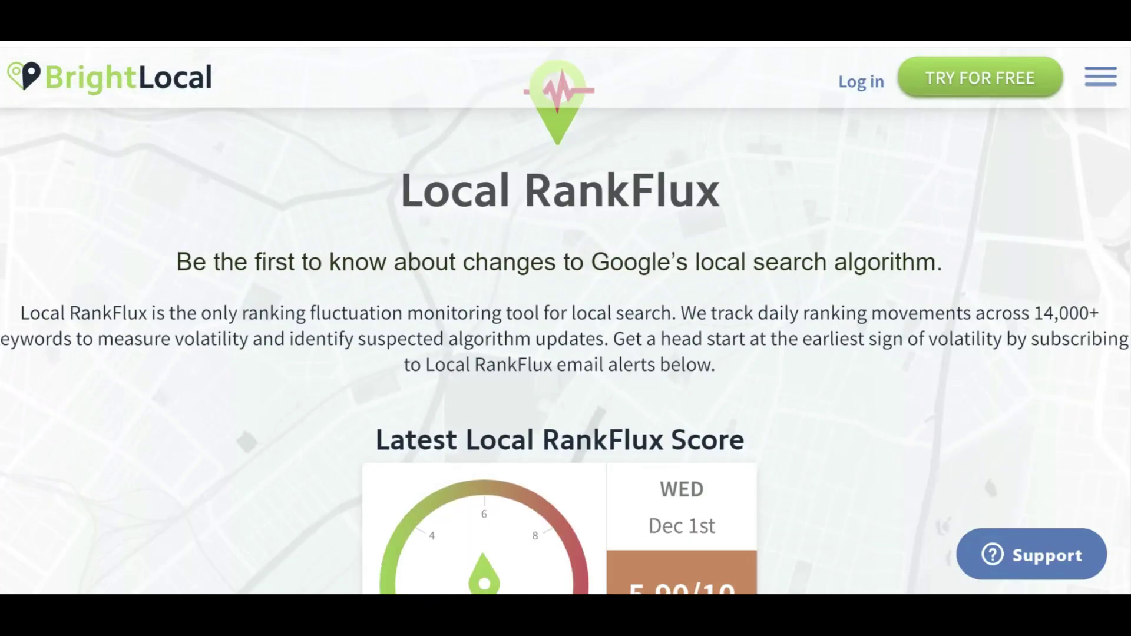
scroll(566, 353, up, 5)
scroll(566, 354, down, 5)
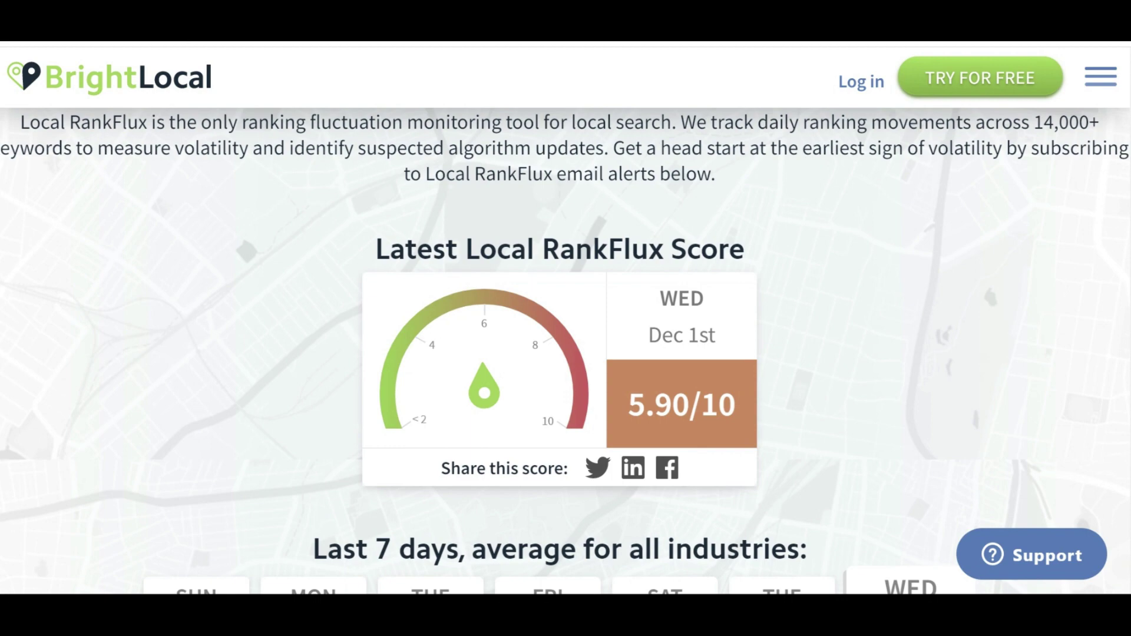
scroll(565, 350, down, 4)
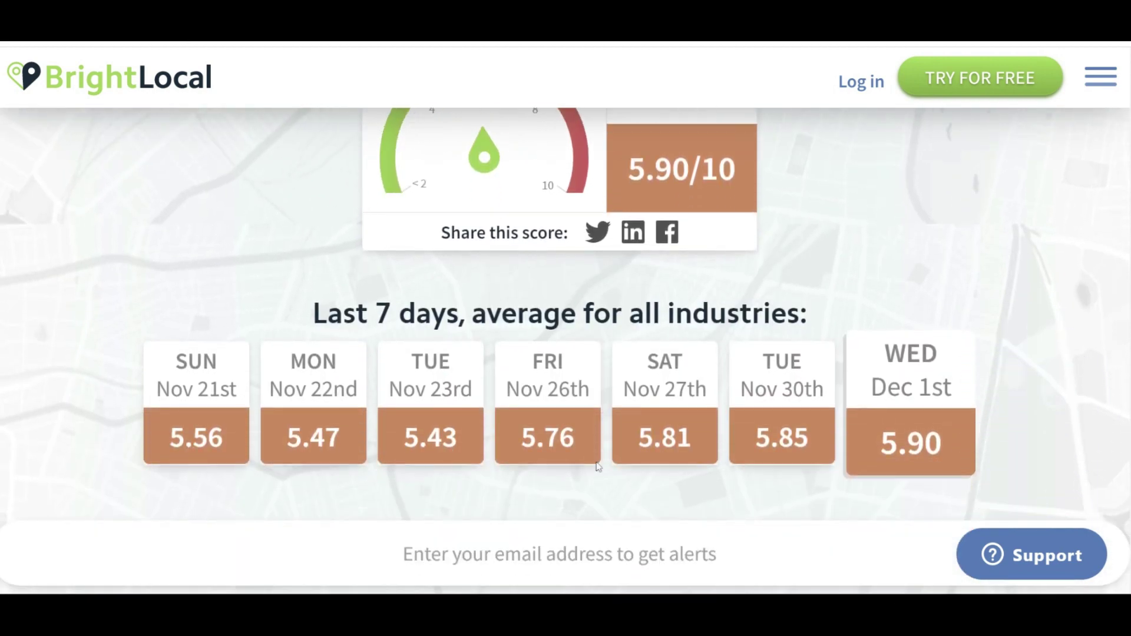
scroll(598, 466, down, 8)
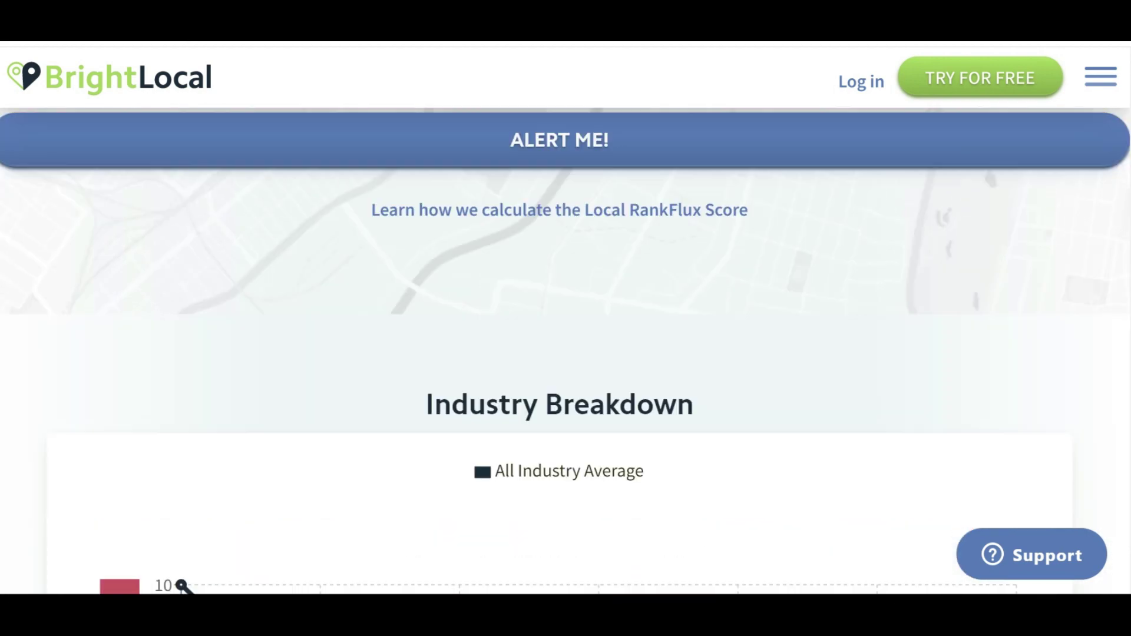
scroll(516, 384, up, 6)
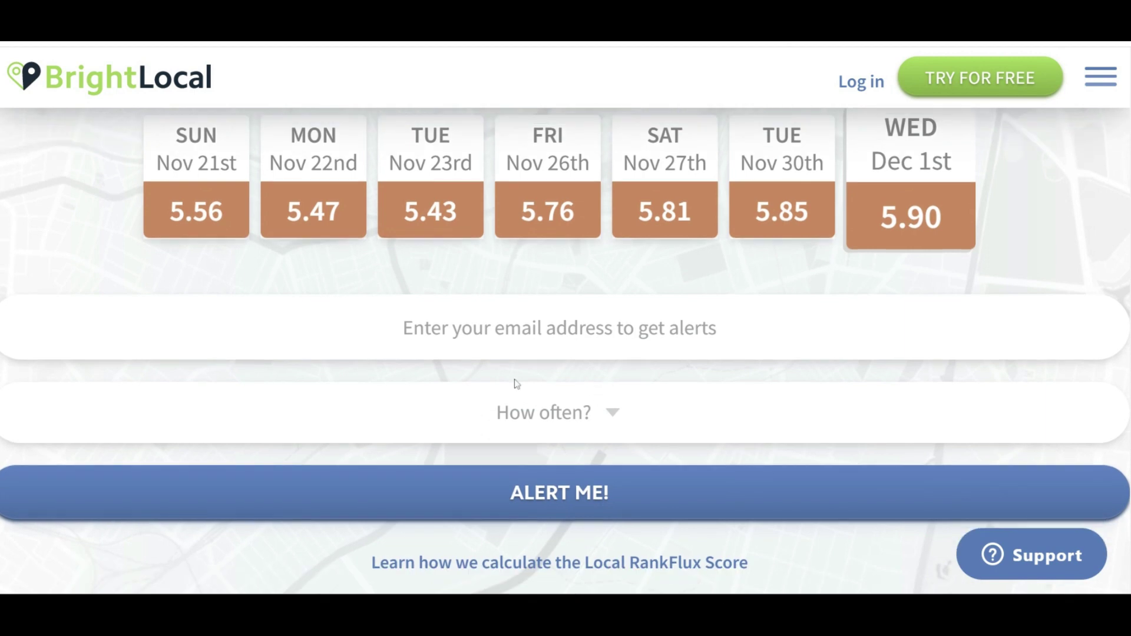
click(576, 414)
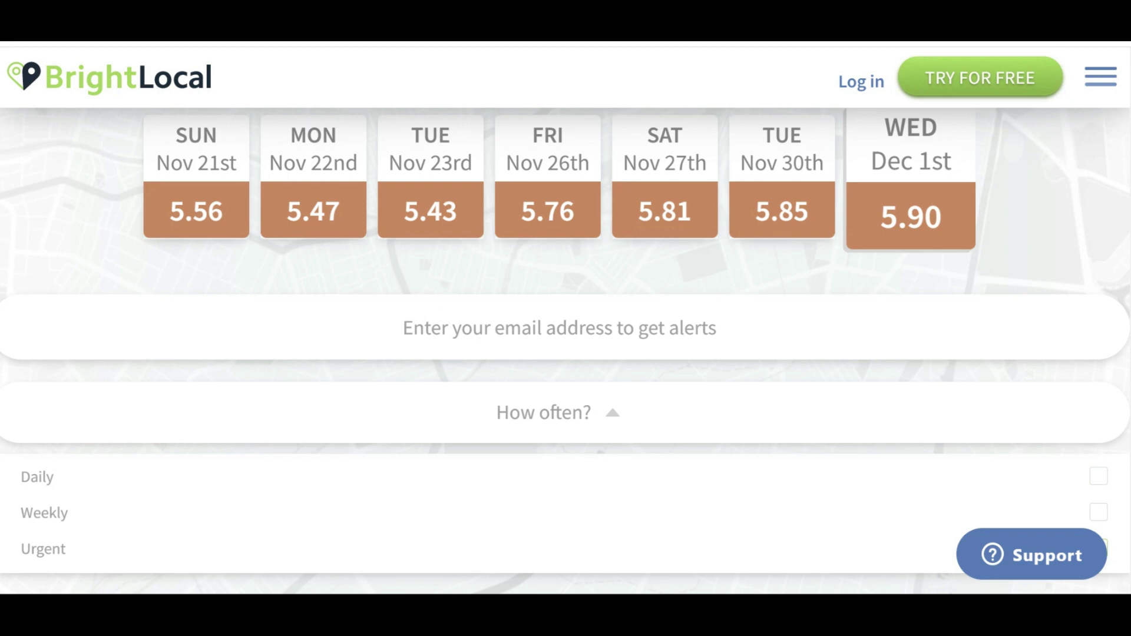
click(803, 257)
click(613, 413)
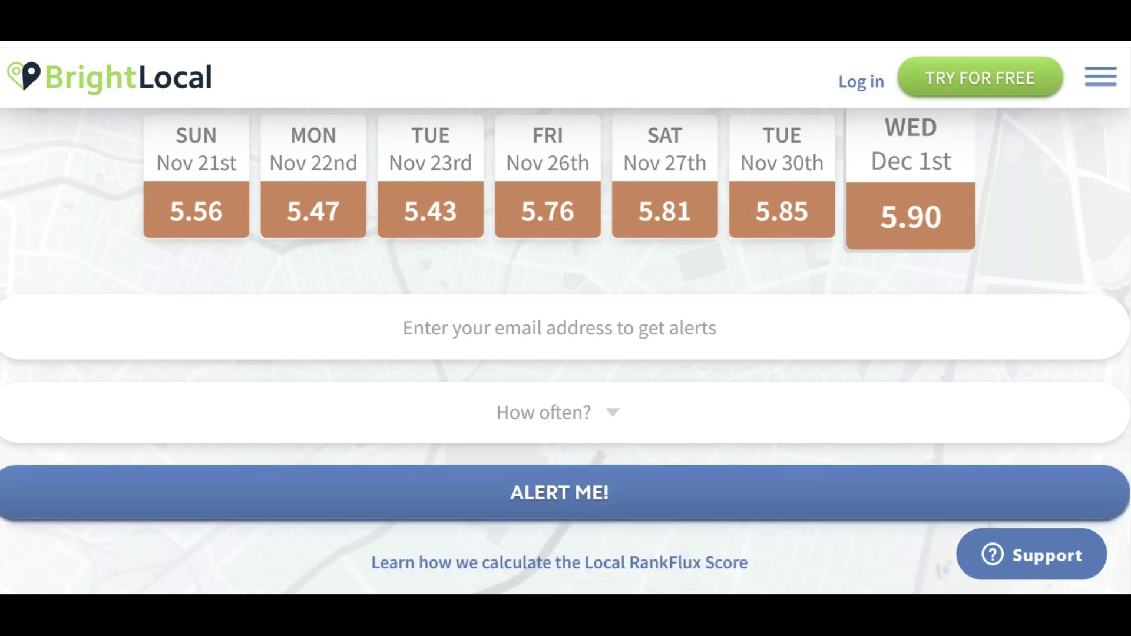
scroll(565, 350, down, 10)
scroll(566, 350, down, 3)
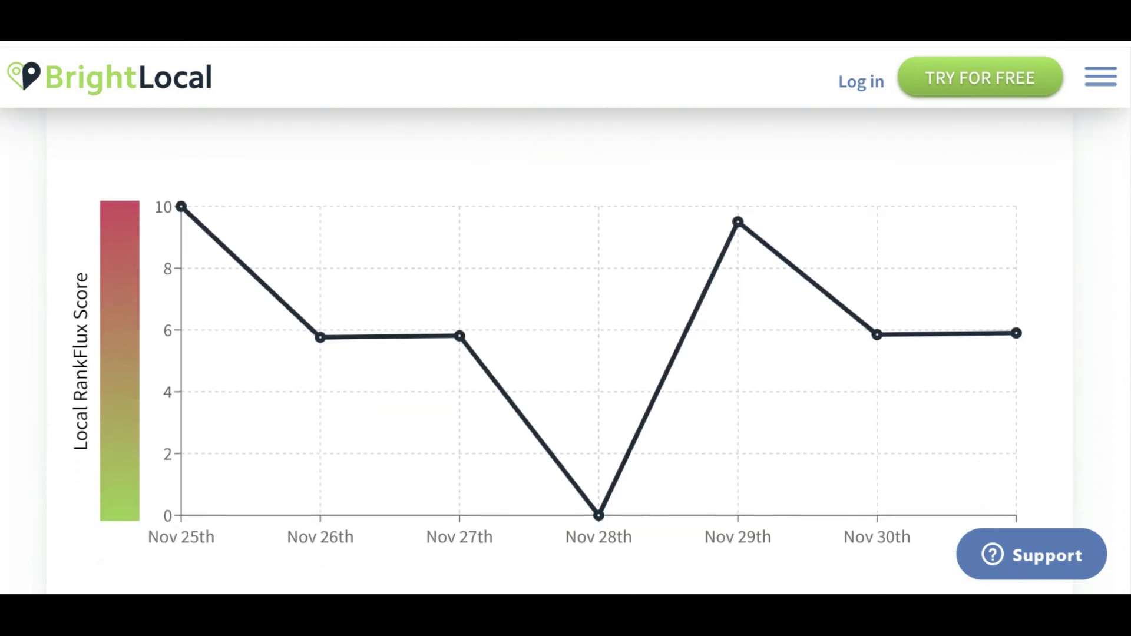
scroll(566, 350, down, 9)
scroll(566, 350, down, 3)
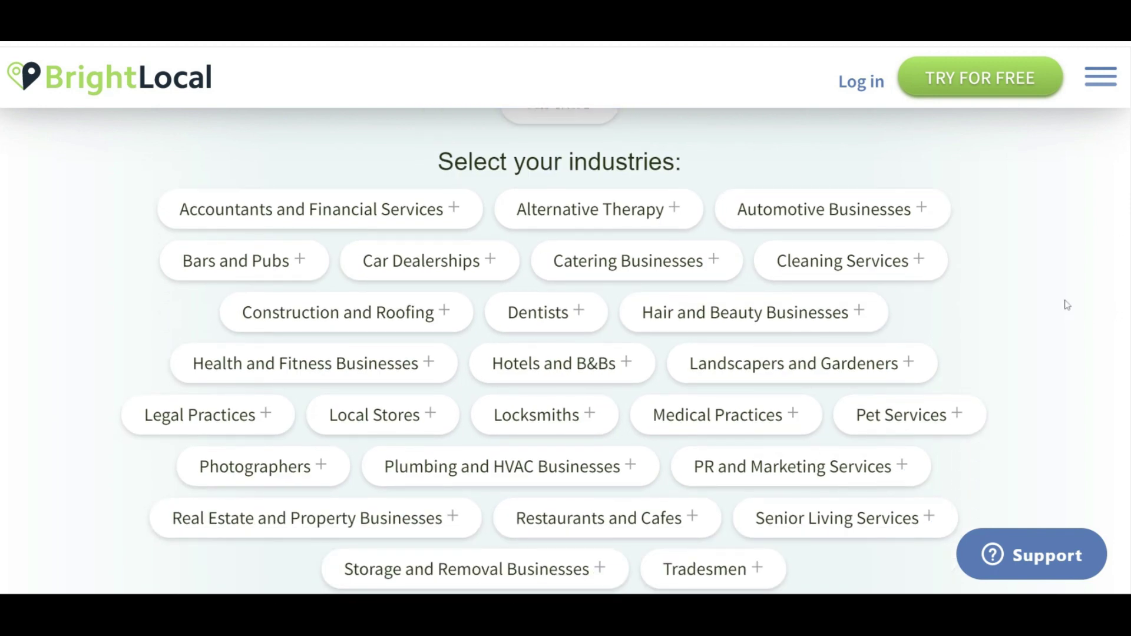
- Compare Cleaning Services, Dentists, Hotels and B&Bs, and Locksmiths on the RankFlux chart
click(925, 264)
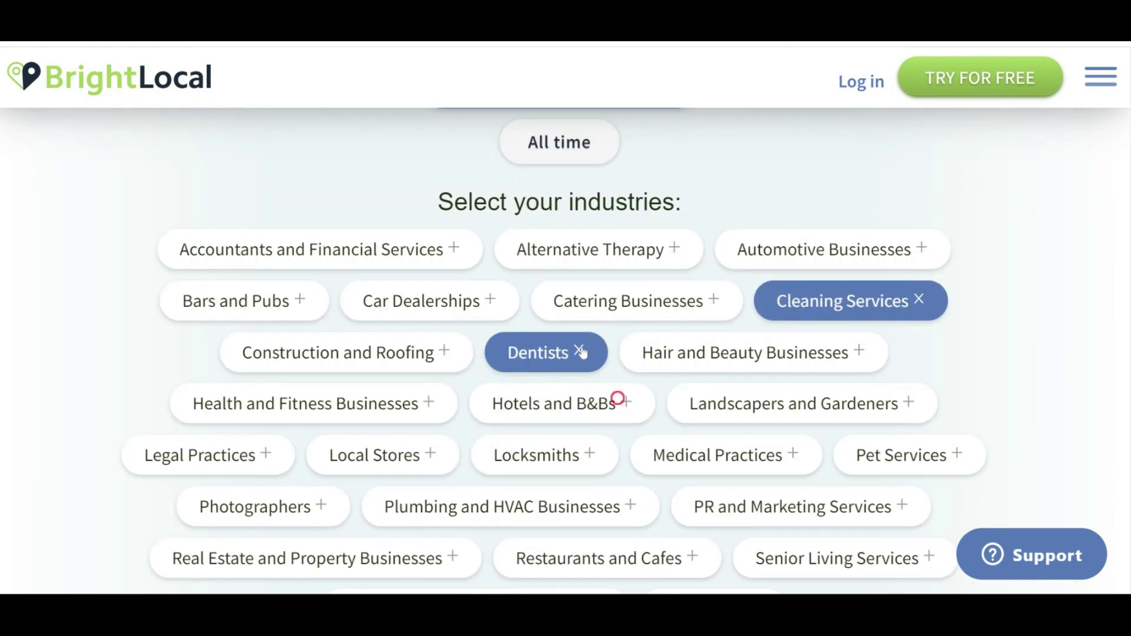
click(579, 346)
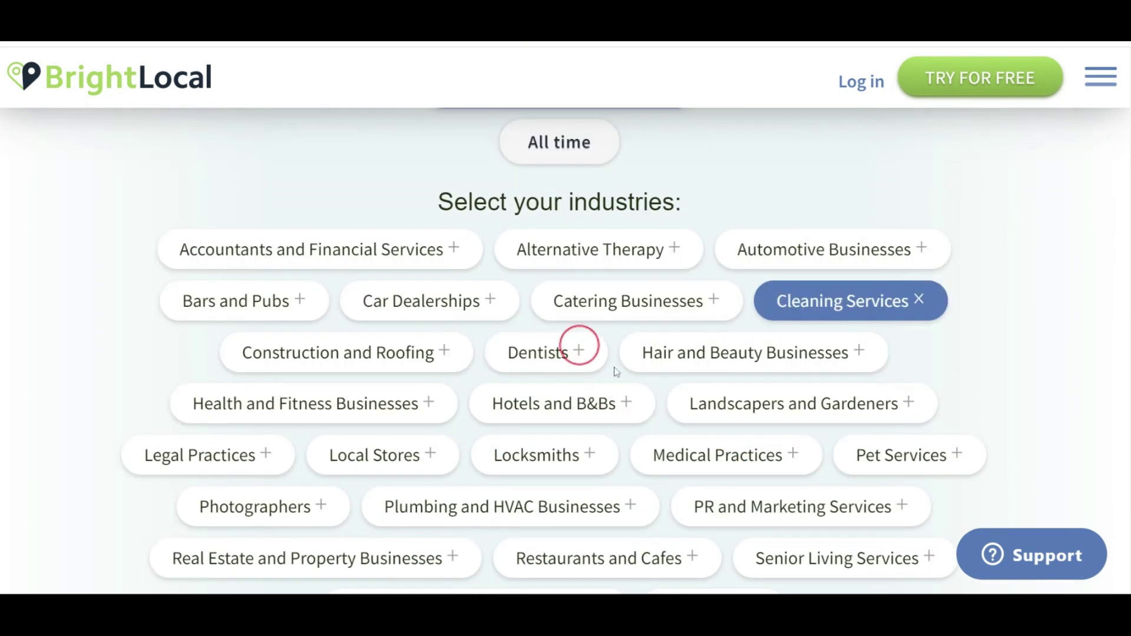
click(551, 353)
click(568, 405)
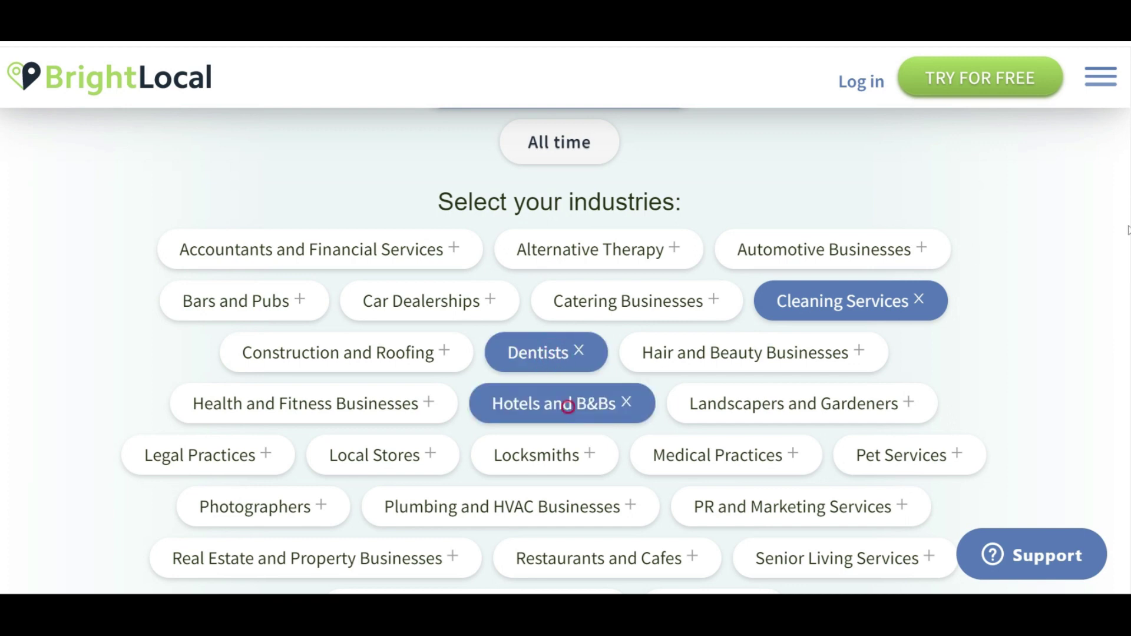
click(592, 457)
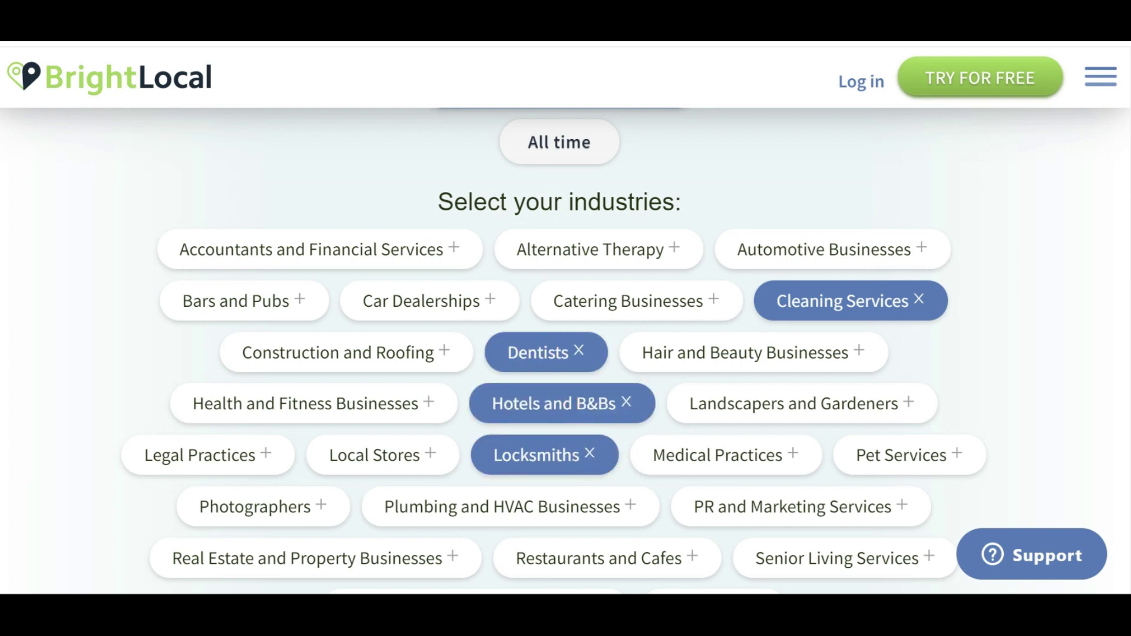
scroll(566, 354, up, 10)
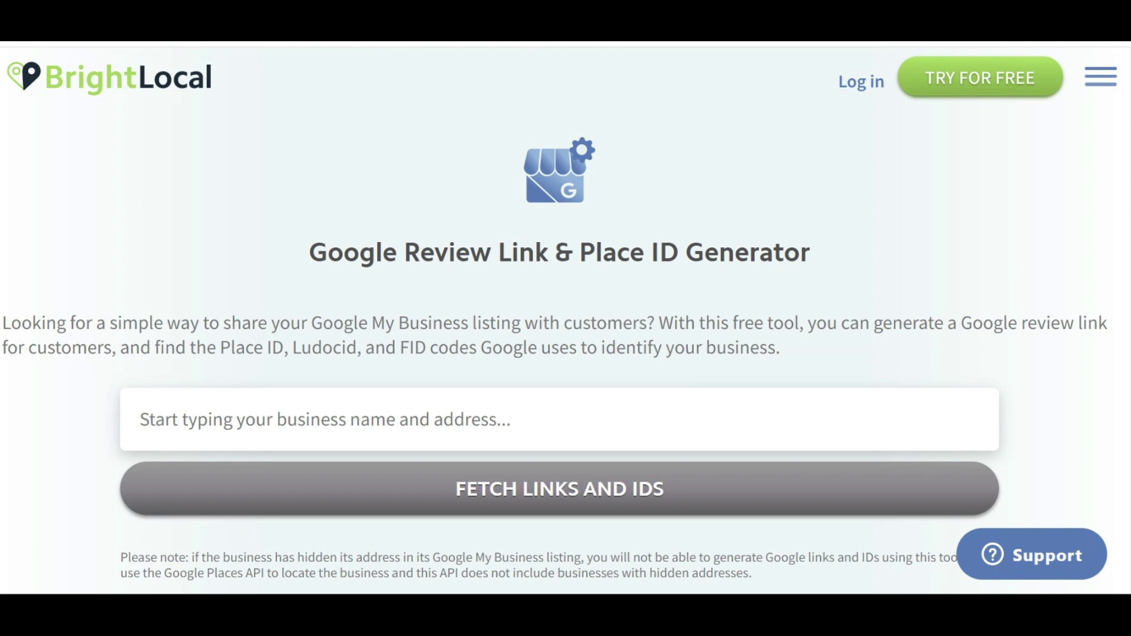
- Generate Google review links and Place ID for Scottsdale Sports Complex
click(489, 425)
text(Scottsdale)
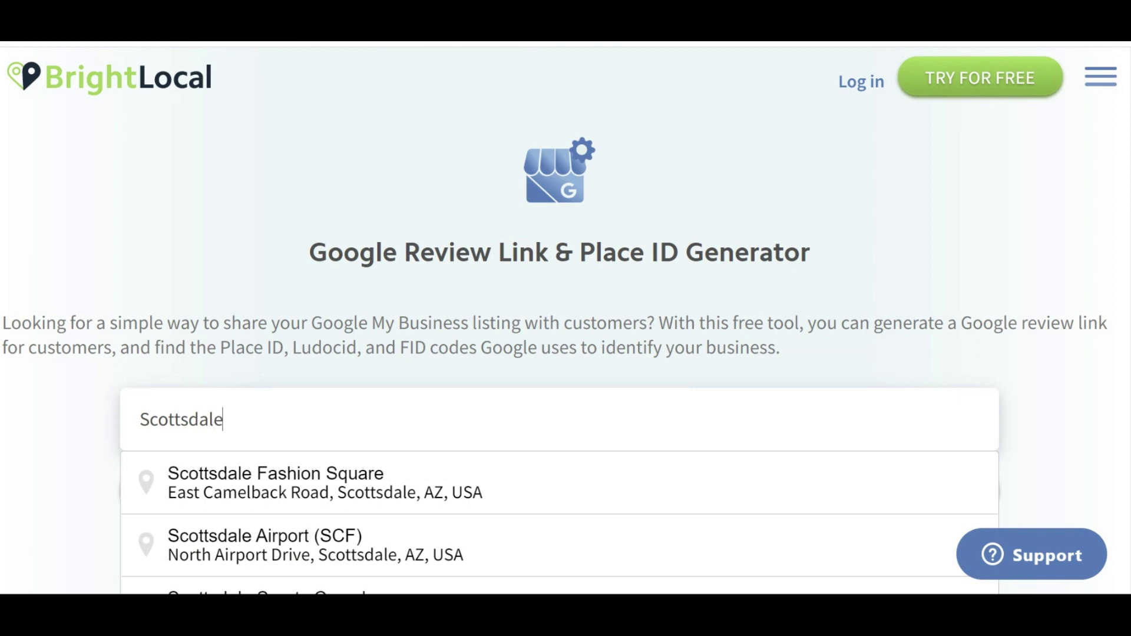
text( Sport)
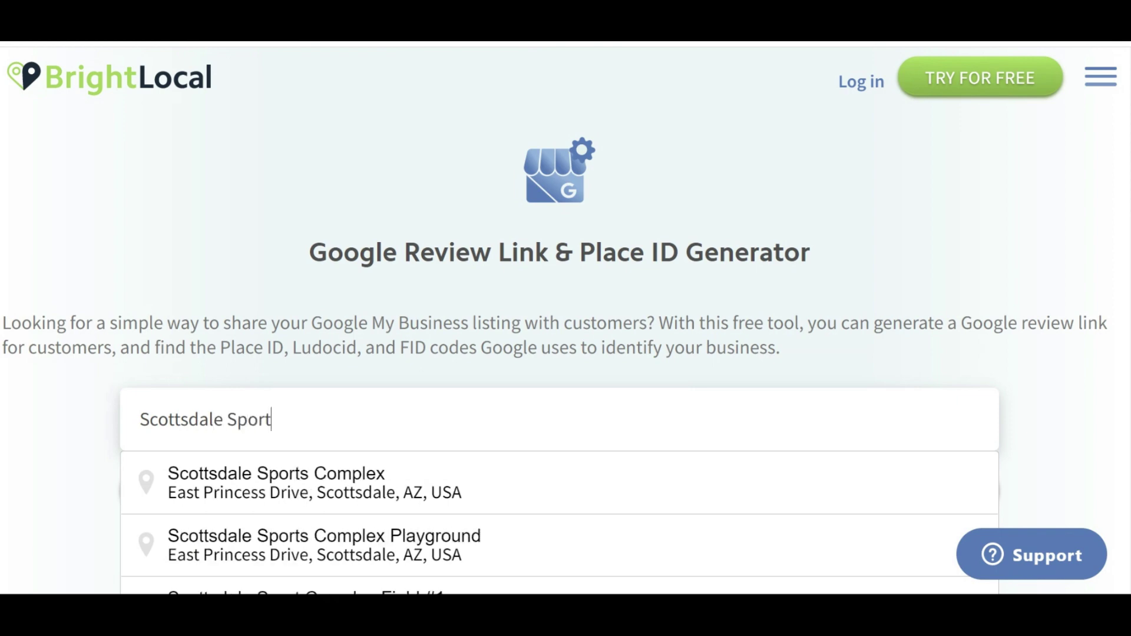
click(454, 489)
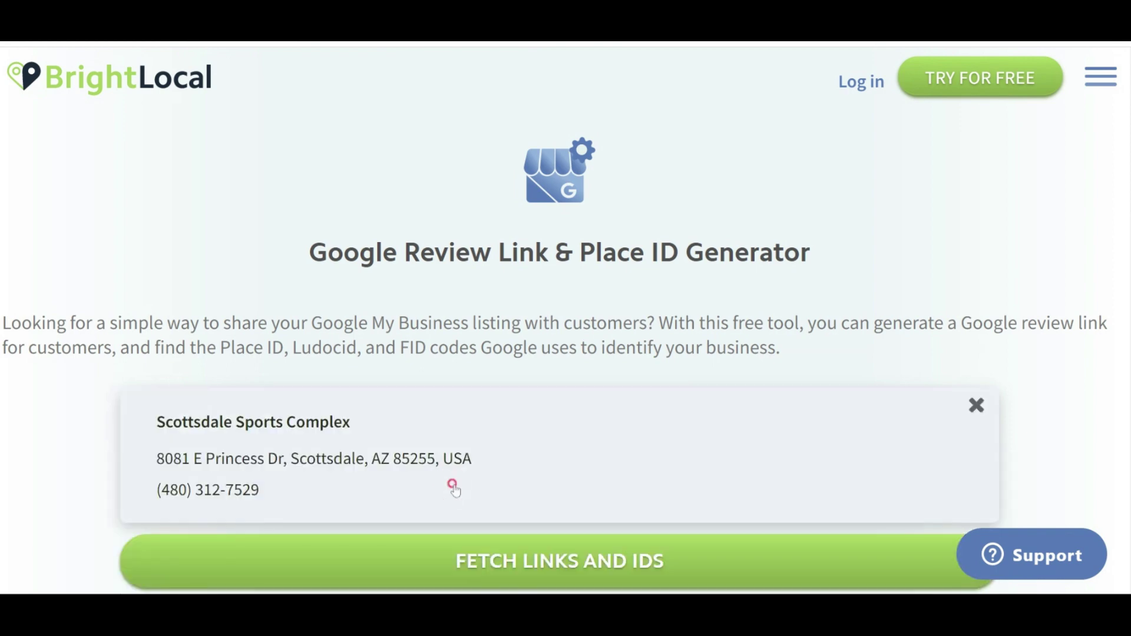
click(528, 562)
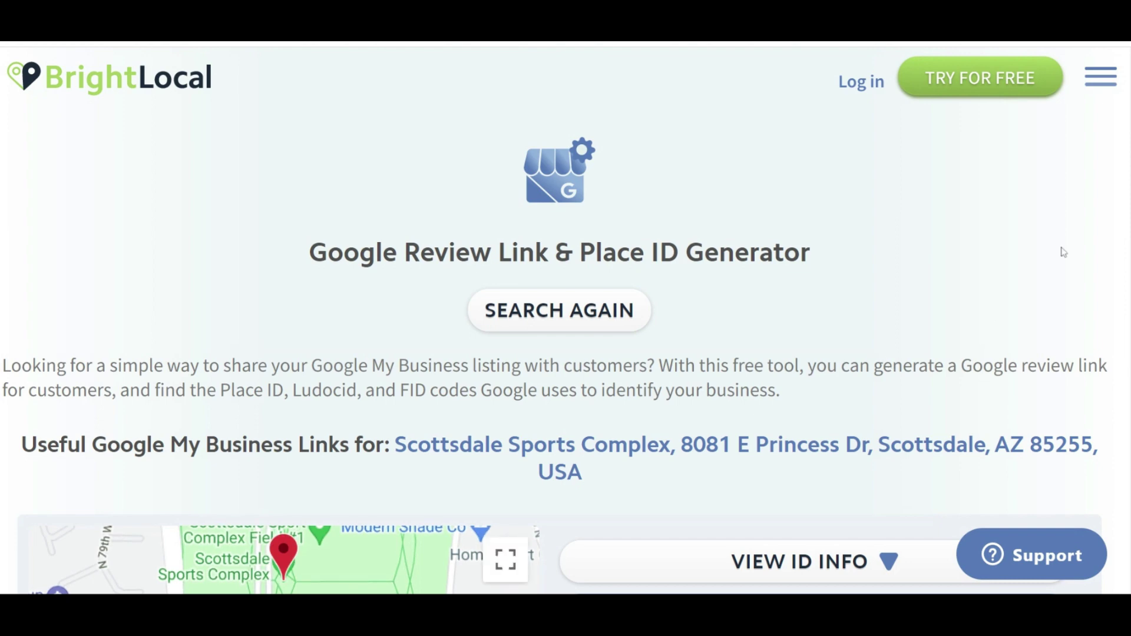
- Copy the view-reviews link and the write-review link for the business
scroll(565, 353, down, 5)
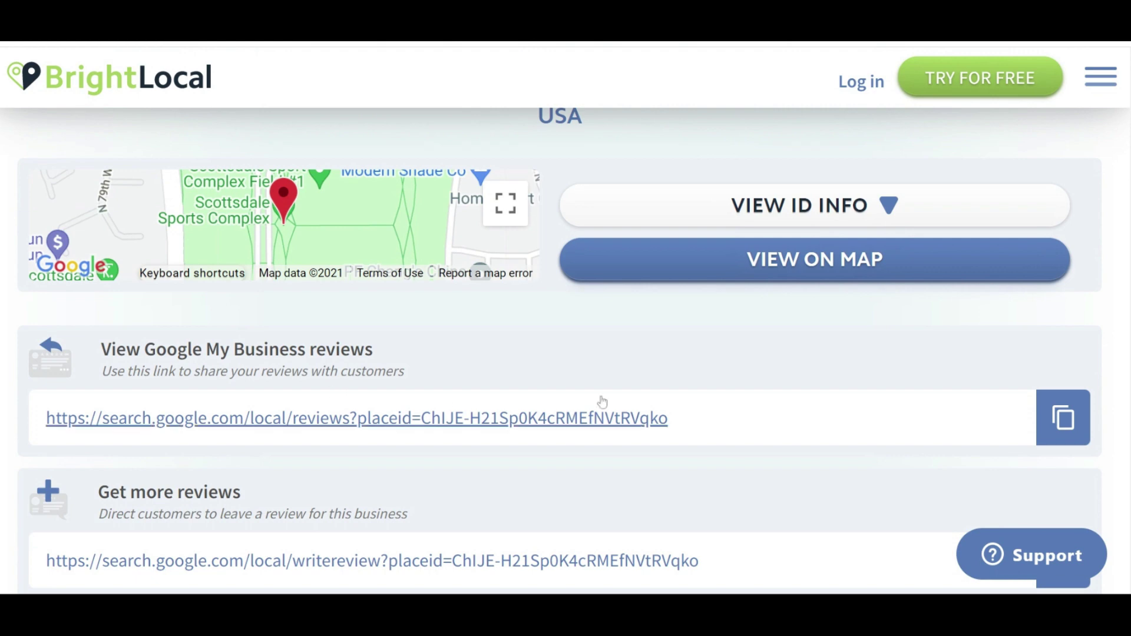
click(1065, 429)
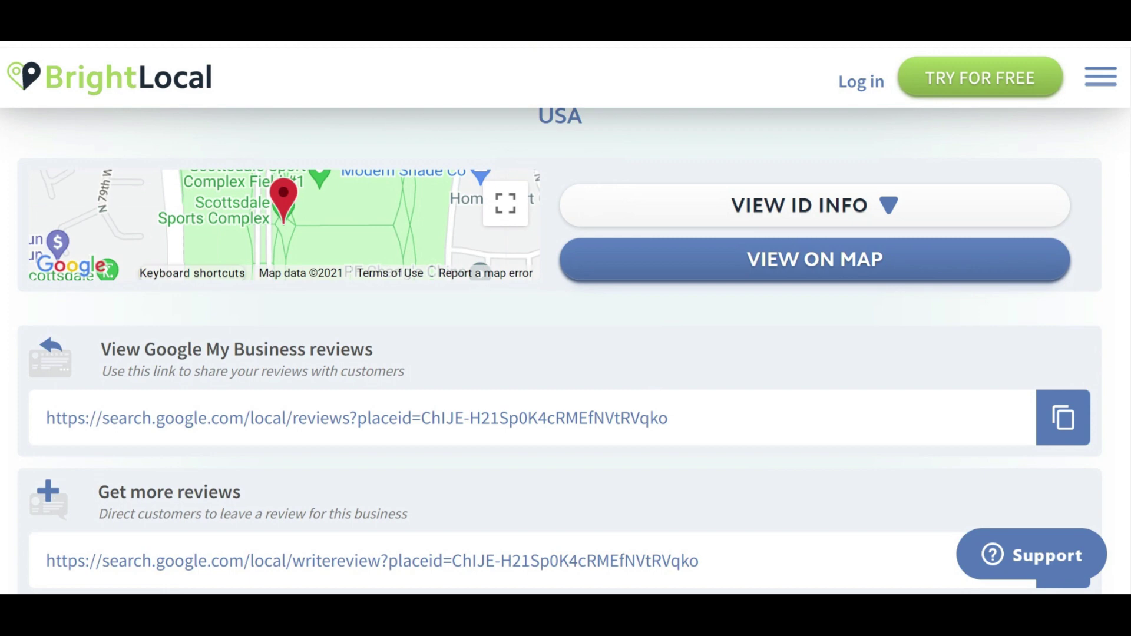
scroll(559, 351, down, 5)
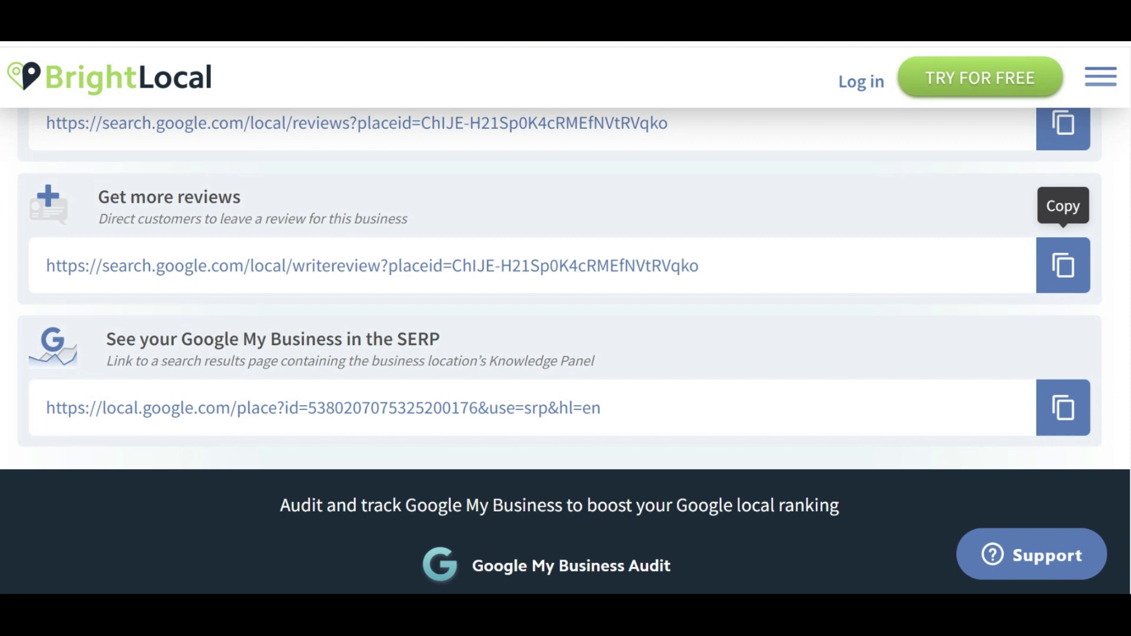
click(1065, 272)
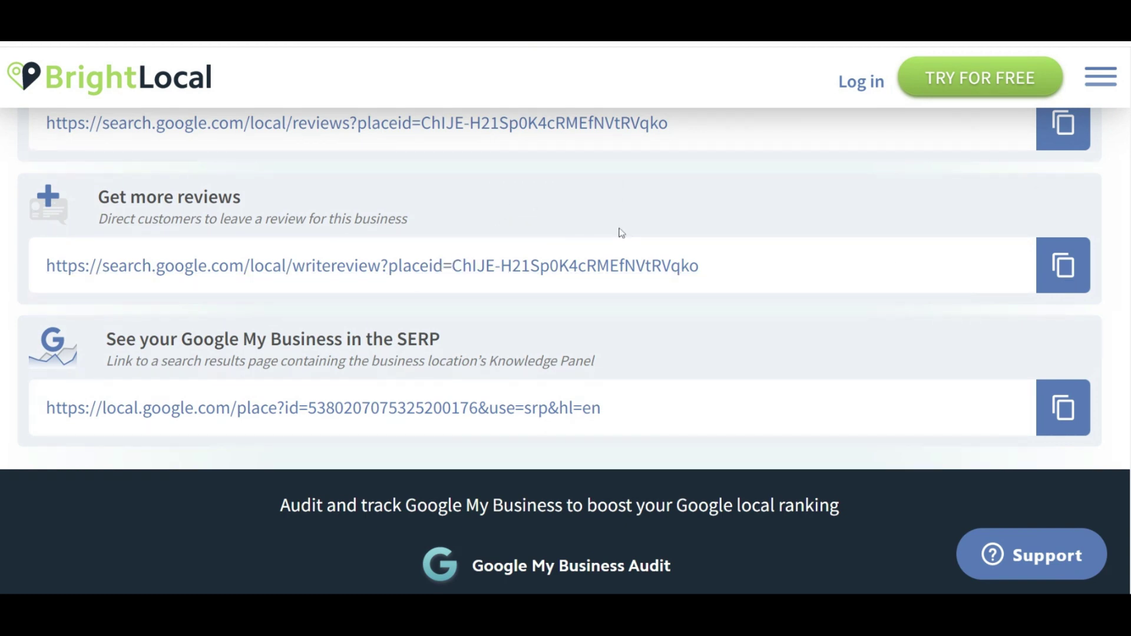
key(ctrl+t)
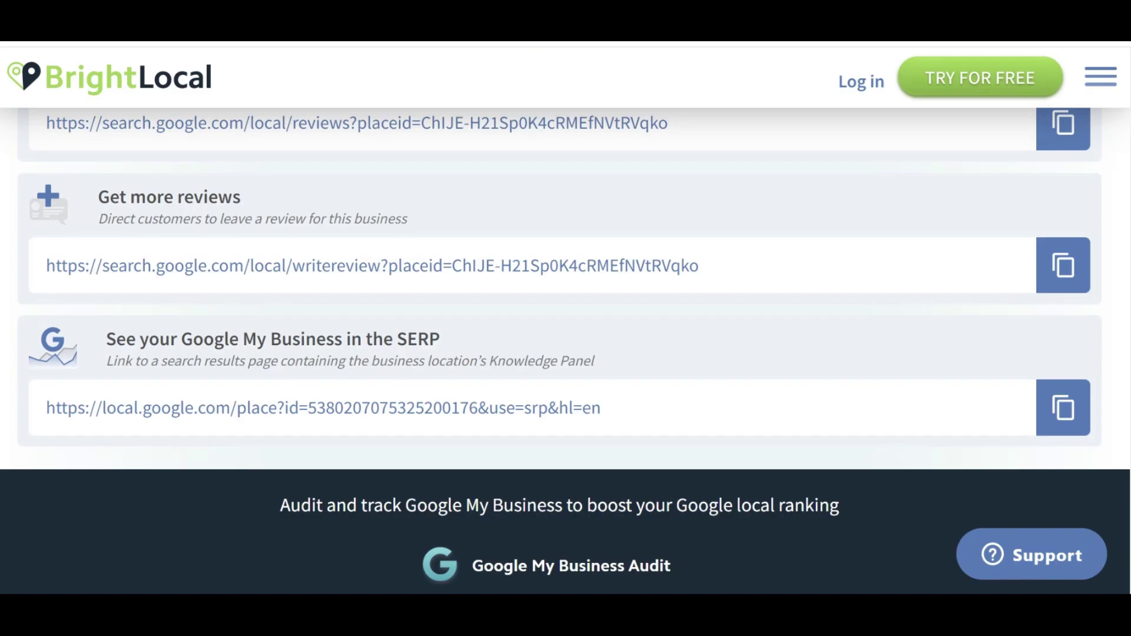